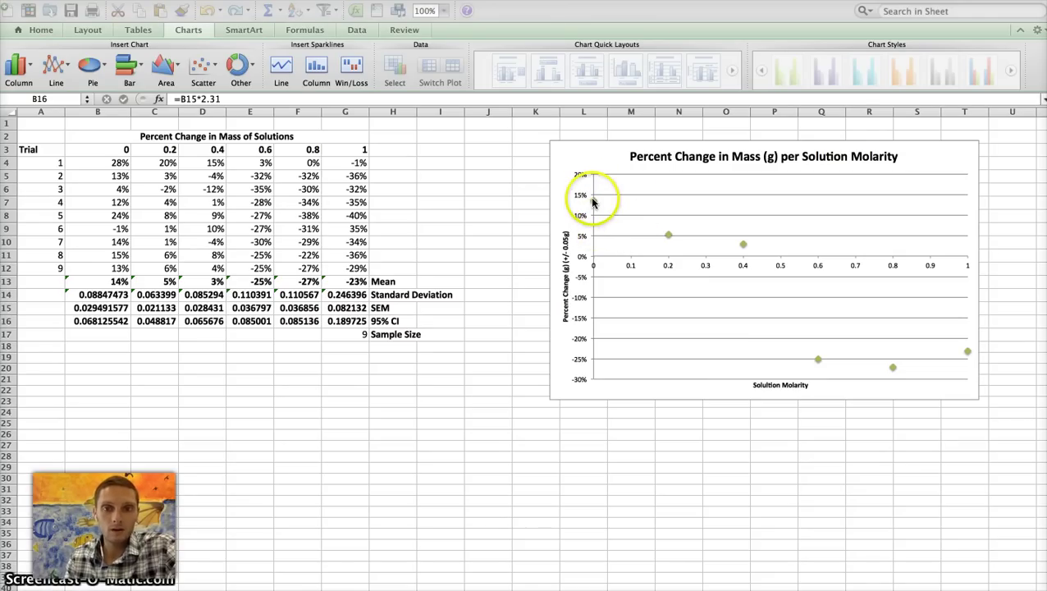
Select the plotted mean-value data series in the scatter chart
click(594, 203)
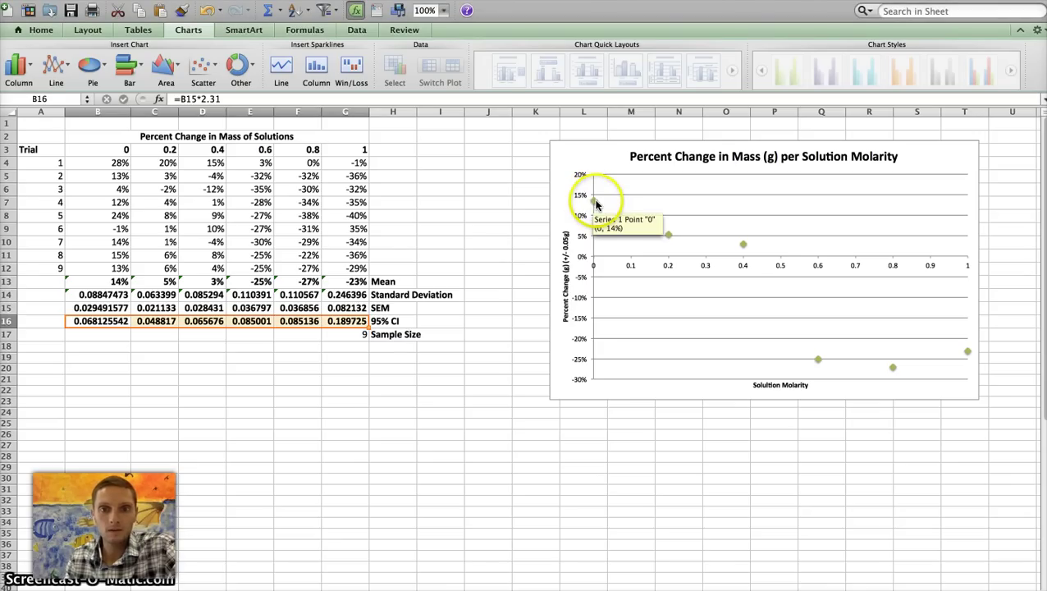
click(594, 203)
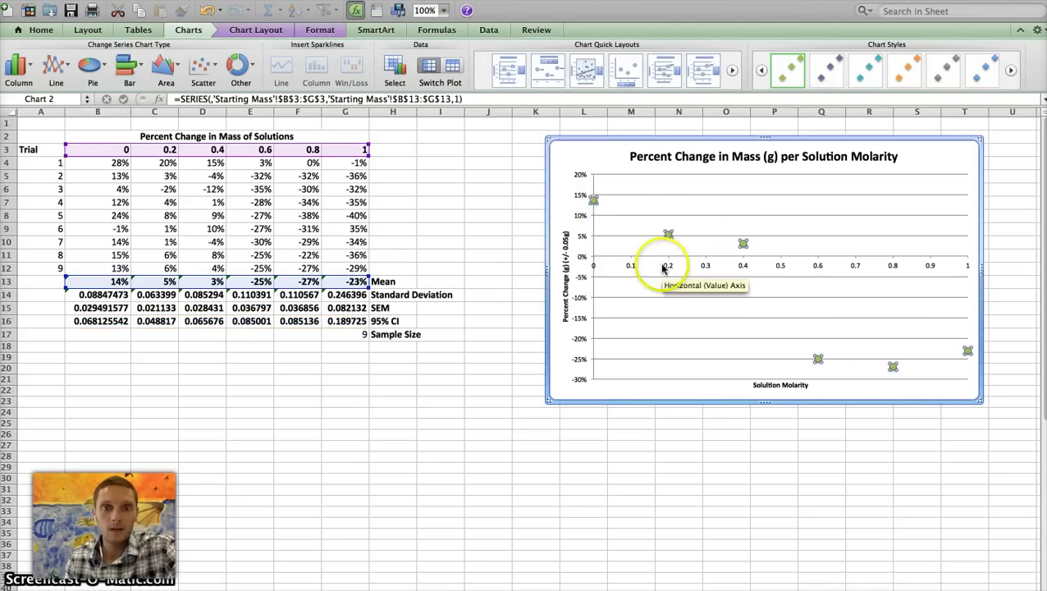
right_click(604, 205)
click(597, 205)
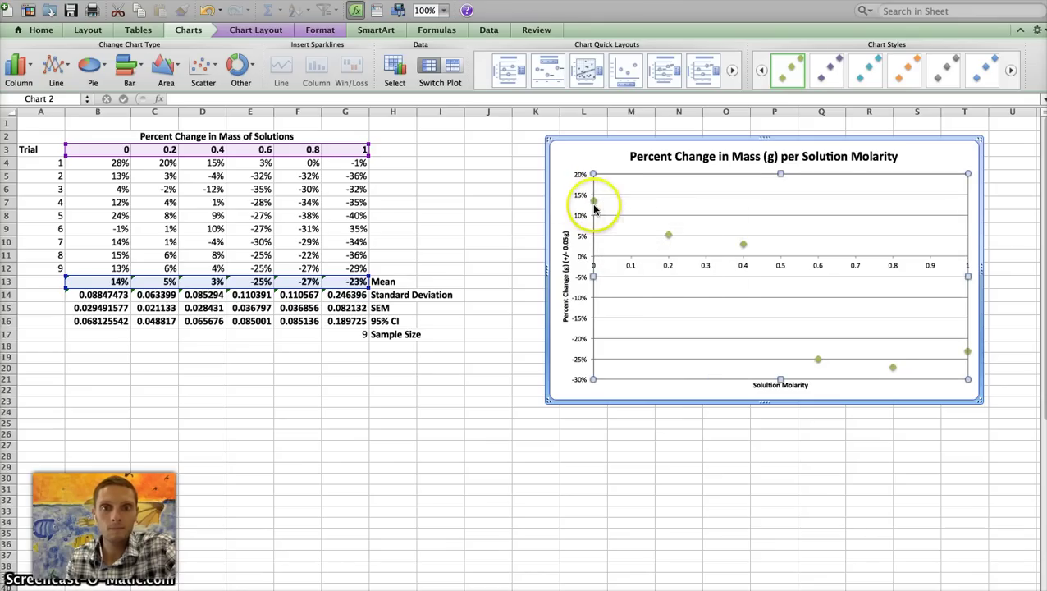
Show the Chart Layout tools and bring up the data series' right-click menu
click(583, 205)
click(595, 203)
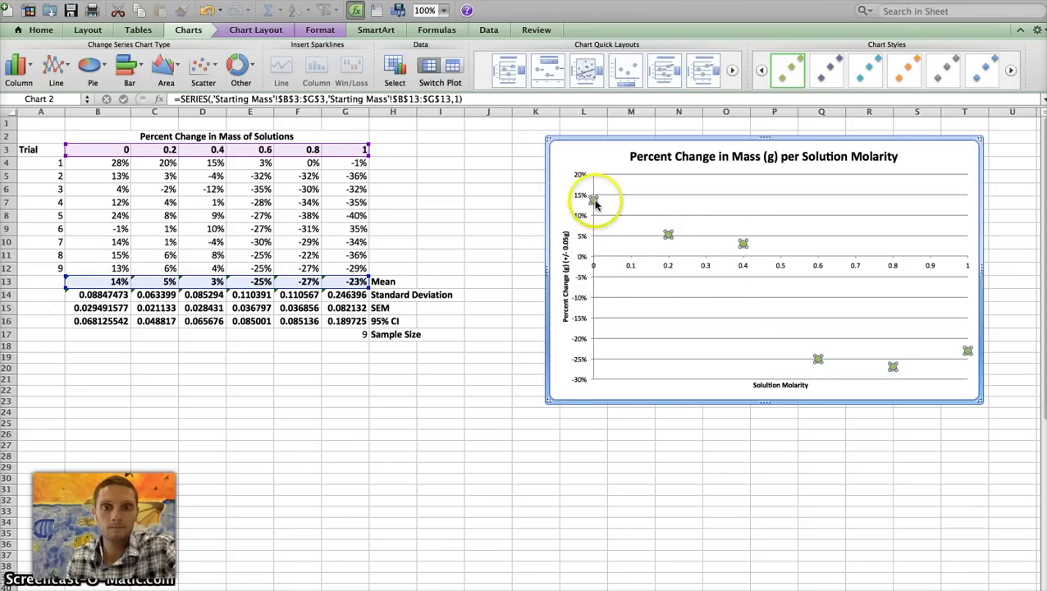
right_click(595, 203)
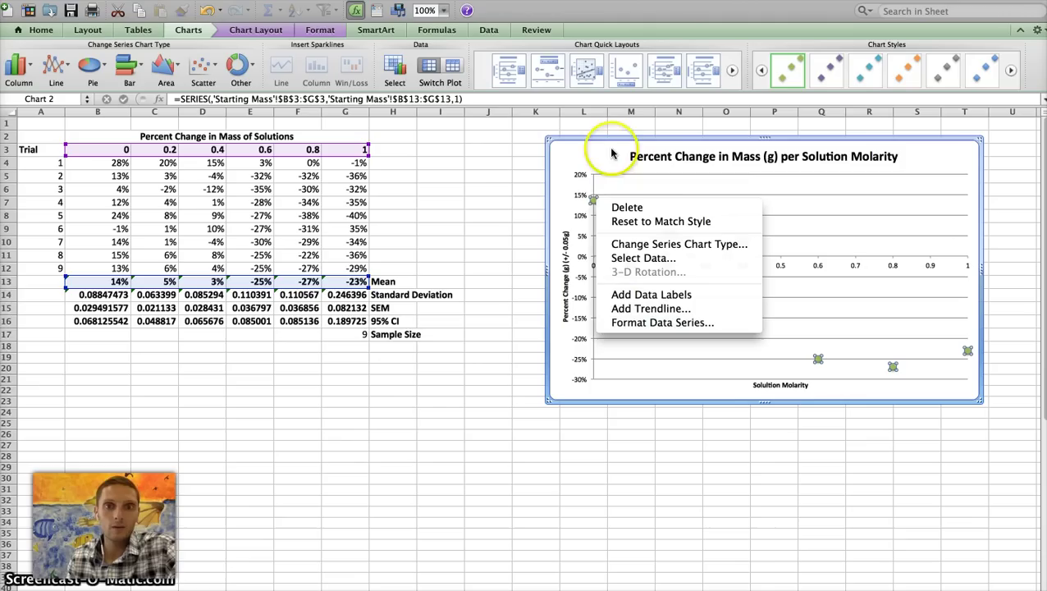
click(583, 156)
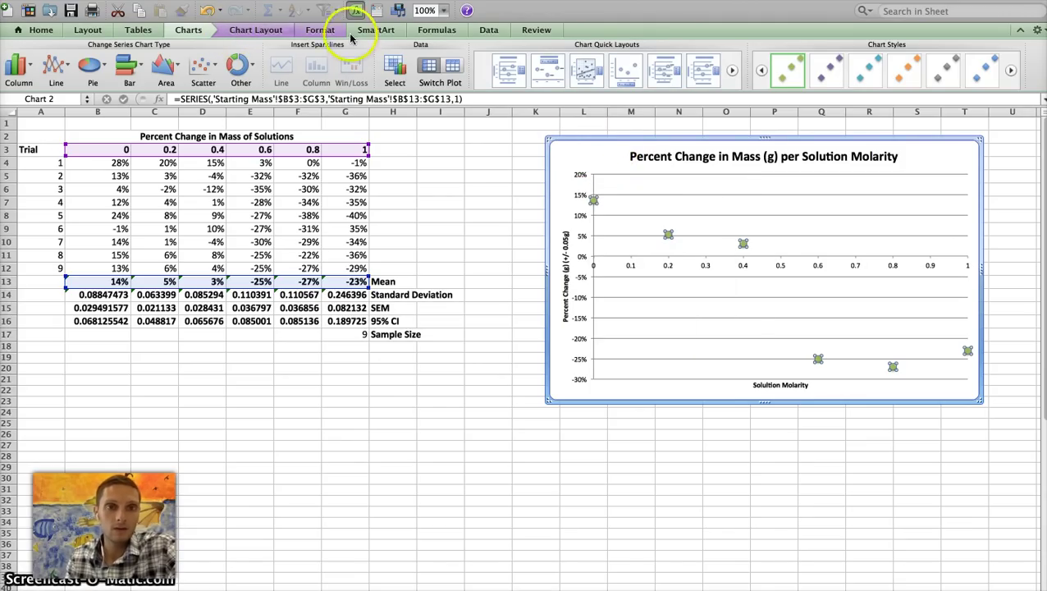
click(264, 31)
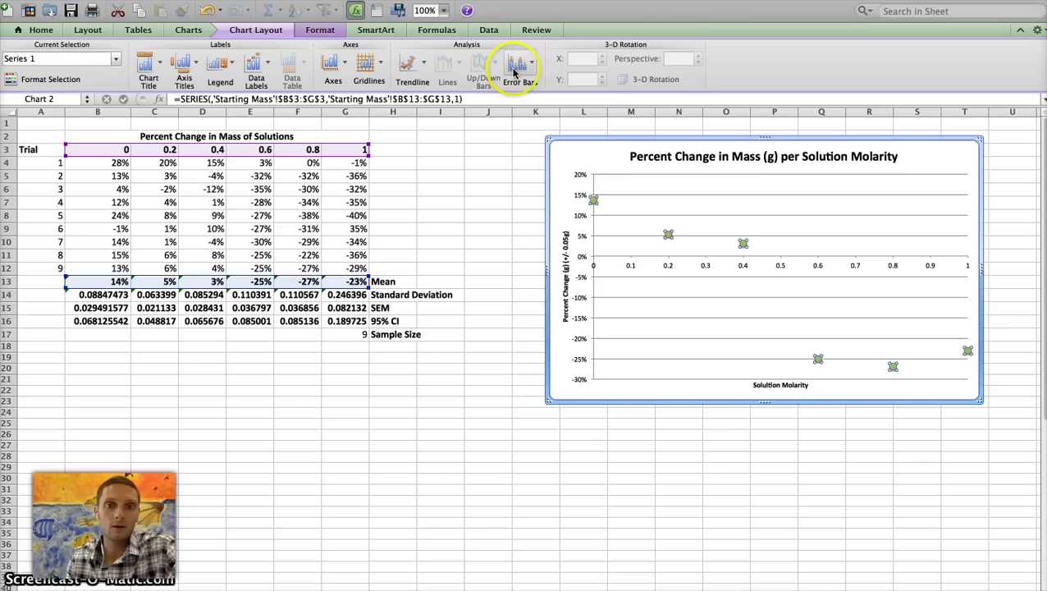
right_click(592, 201)
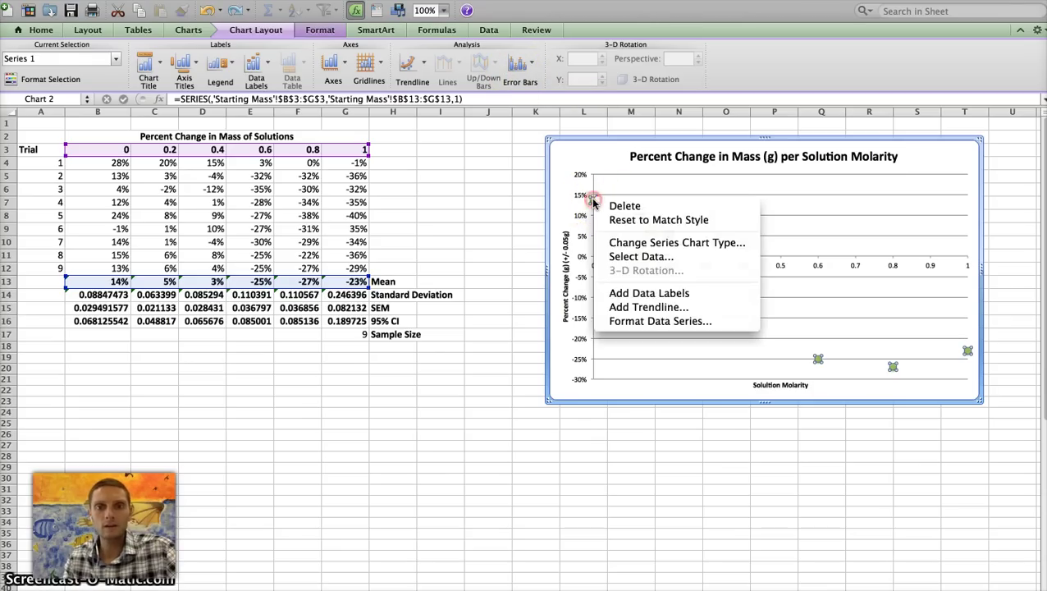
Give the series Y error bars set to Both, with Cap and a Custom error amount
click(641, 322)
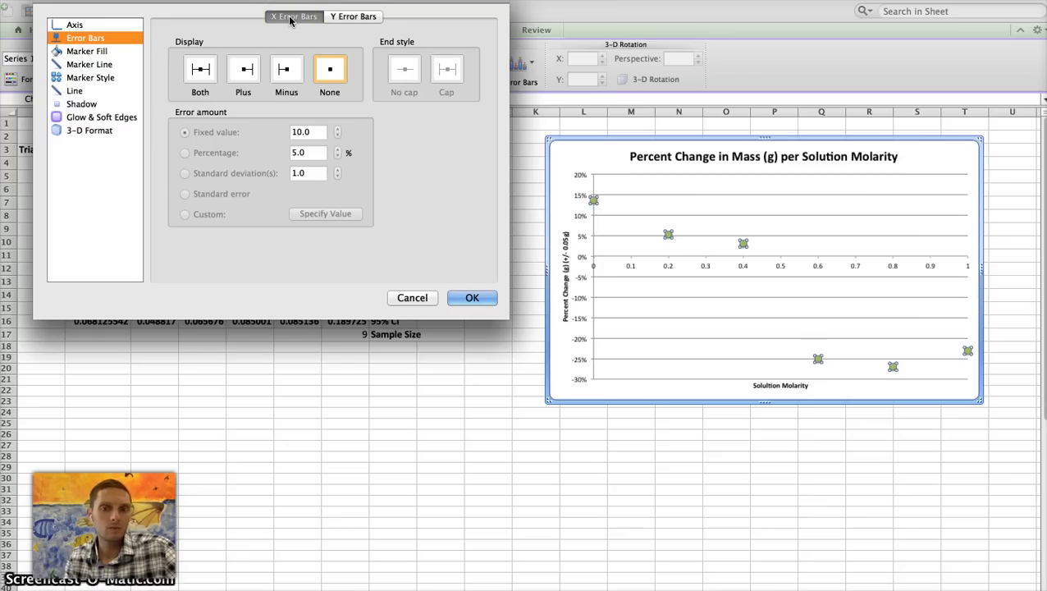
click(346, 17)
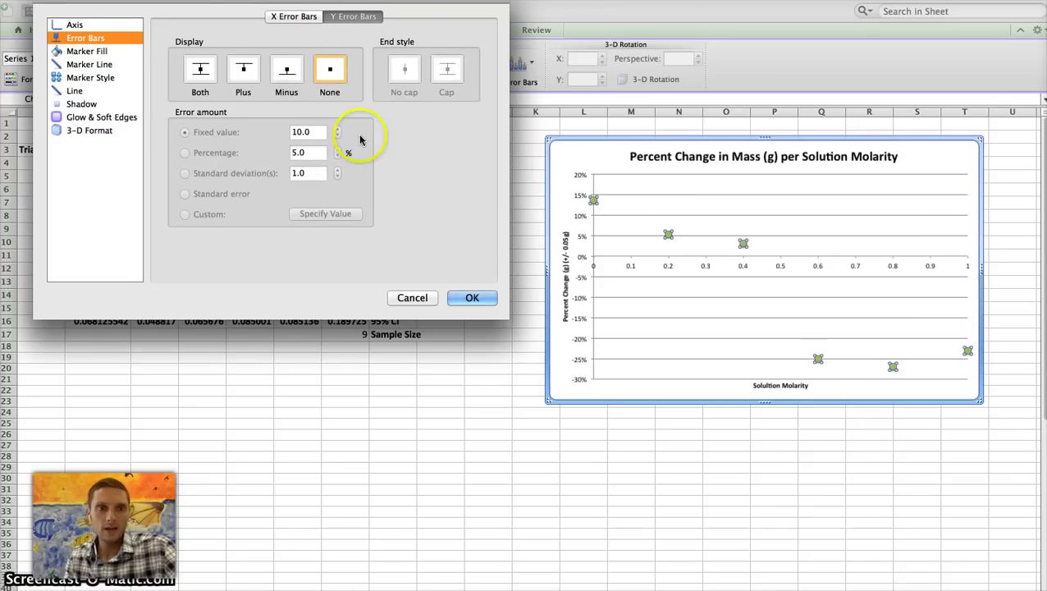
click(200, 71)
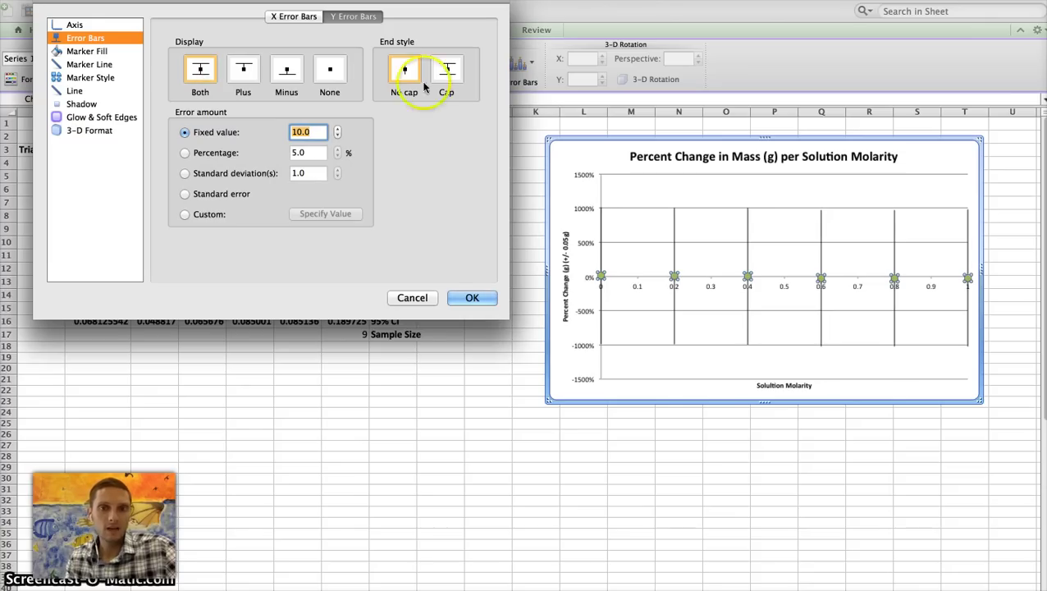
click(447, 71)
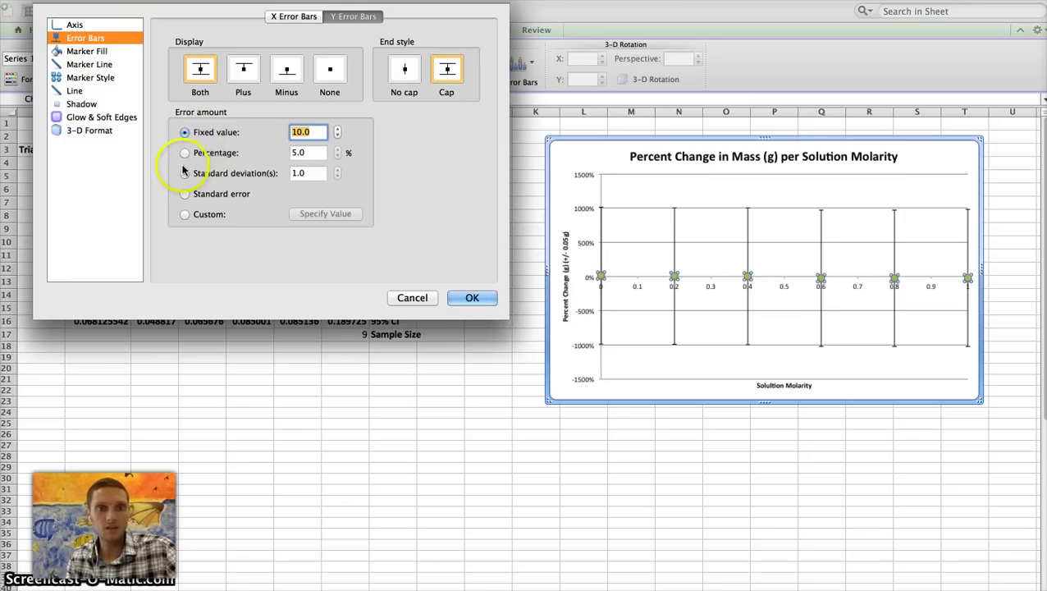
click(185, 215)
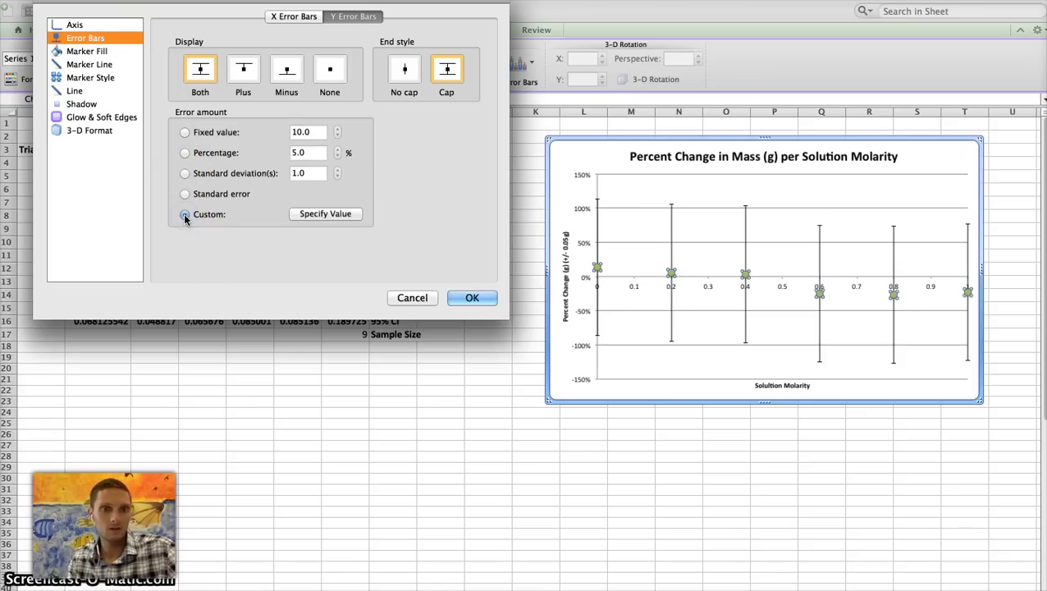
Clear the default custom error values and set the positive error range to B16:G16
click(339, 214)
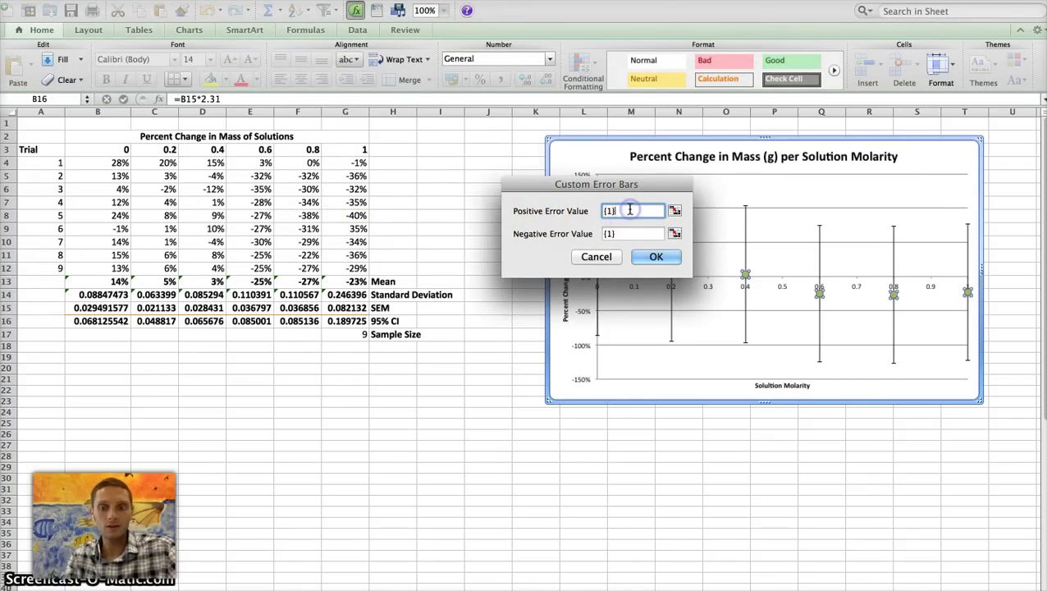
key(BackSpace)
key(BackSpace)
key(BackSpace)
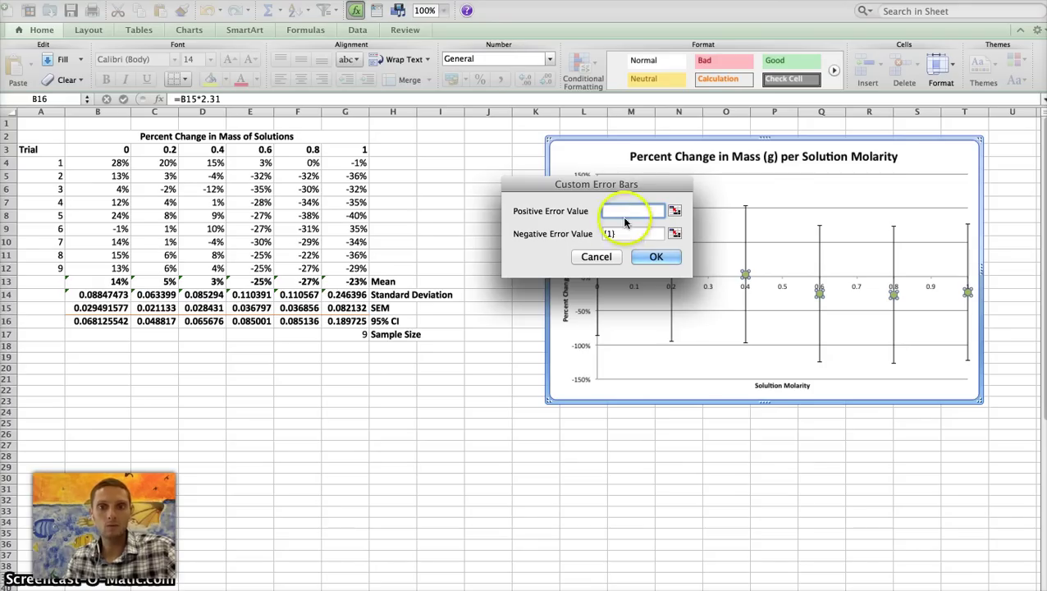
click(619, 233)
key(BackSpace)
key(BackSpace)
key(BackSpace)
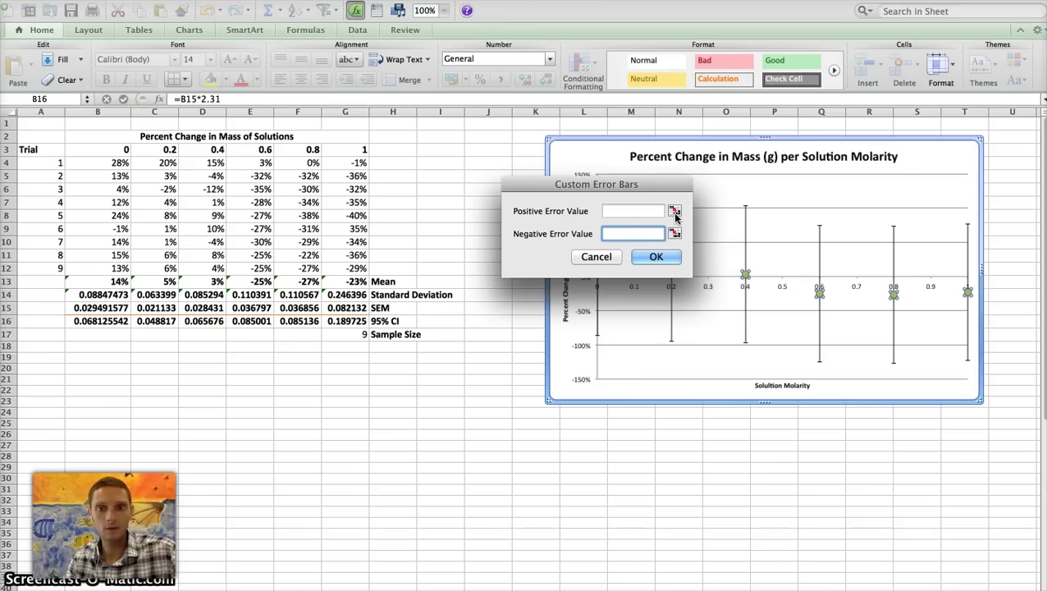
click(675, 213)
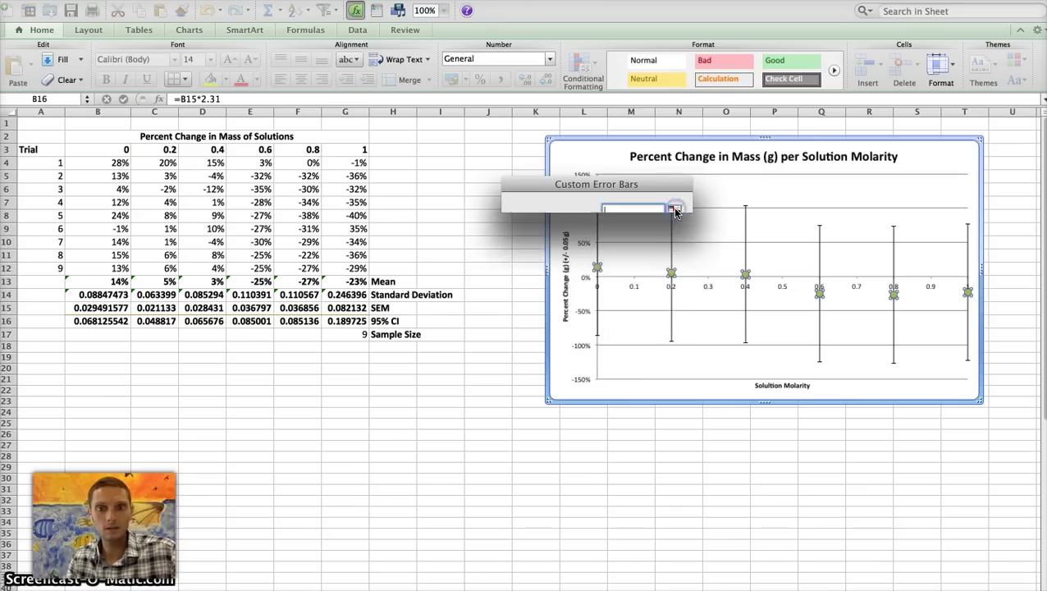
click(84, 322)
drag(85, 323, 341, 321)
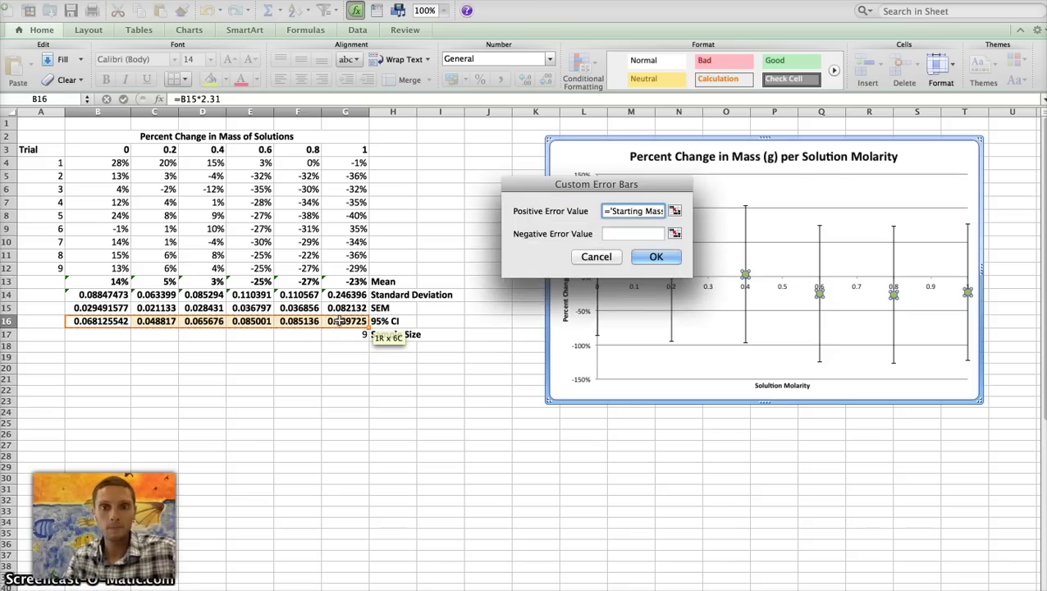
Set the negative error range to B16:G16 and confirm the custom values
click(638, 233)
click(674, 235)
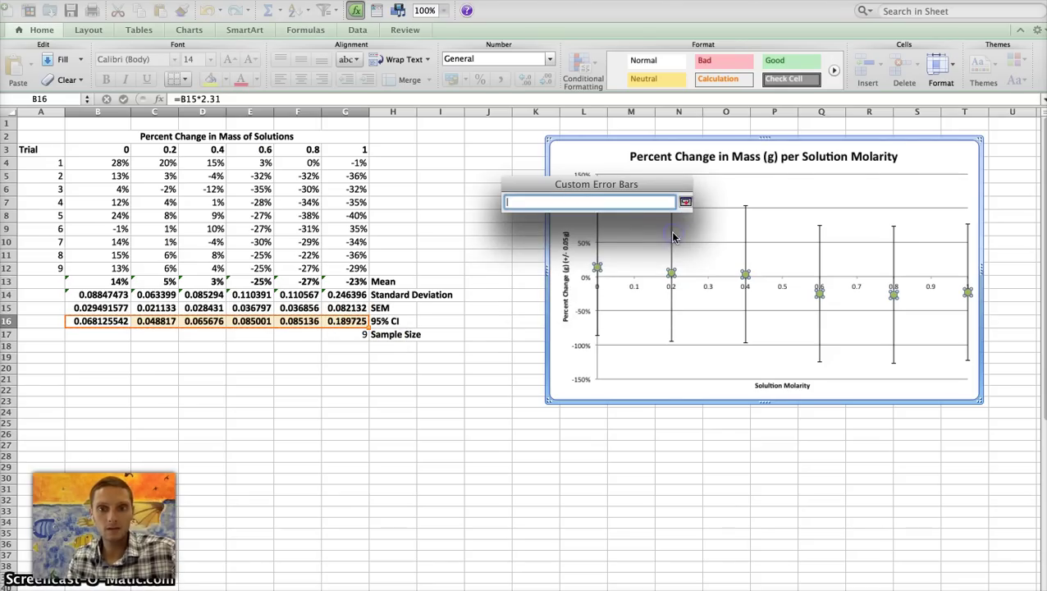
drag(92, 322, 345, 322)
click(656, 257)
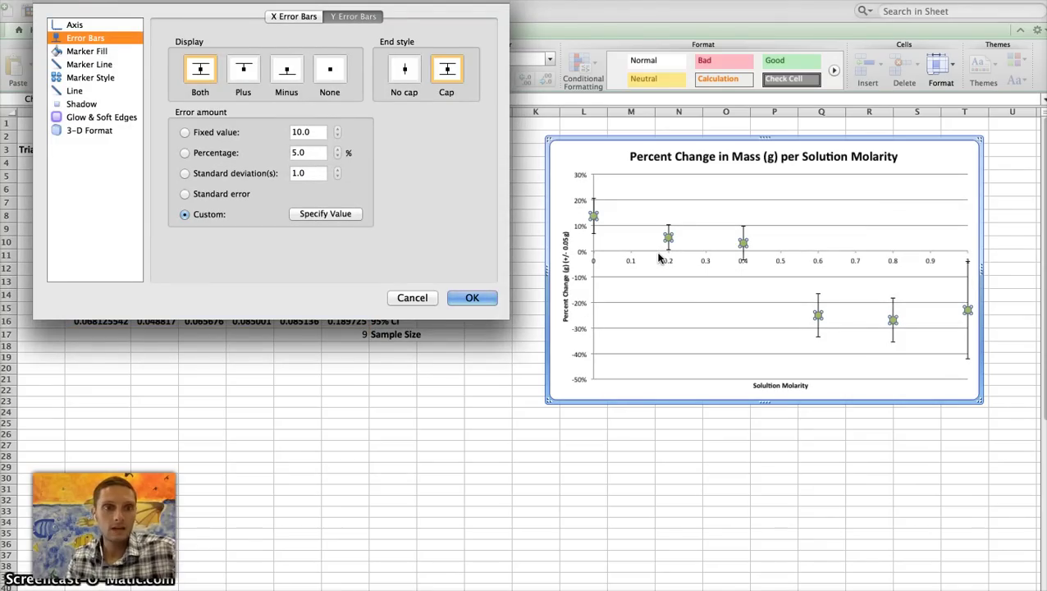
Apply the Both-direction error bar settings and deselect the chart to show the 95% CI bars
click(175, 85)
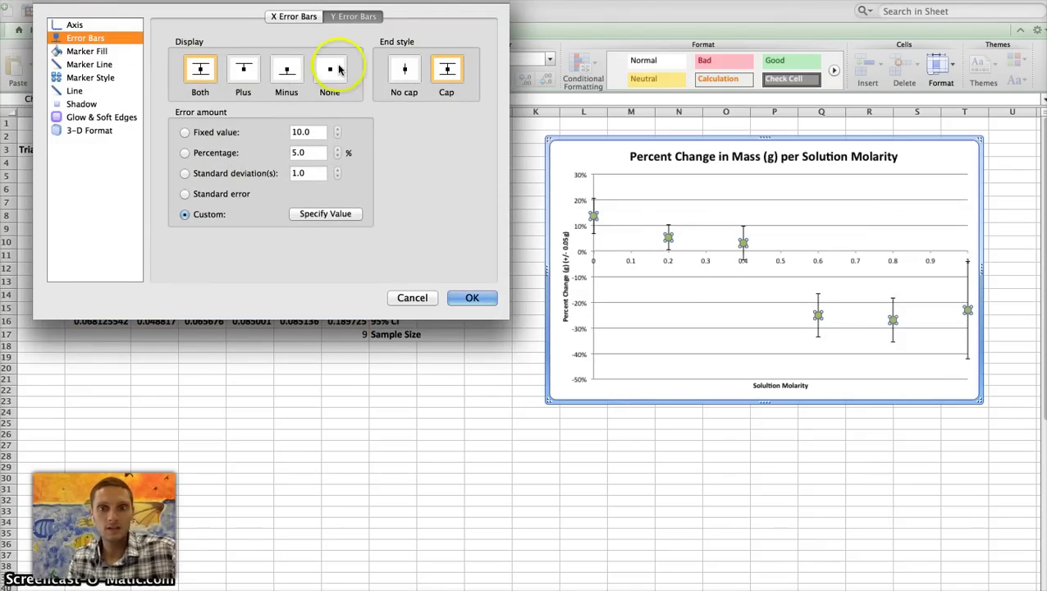
click(470, 298)
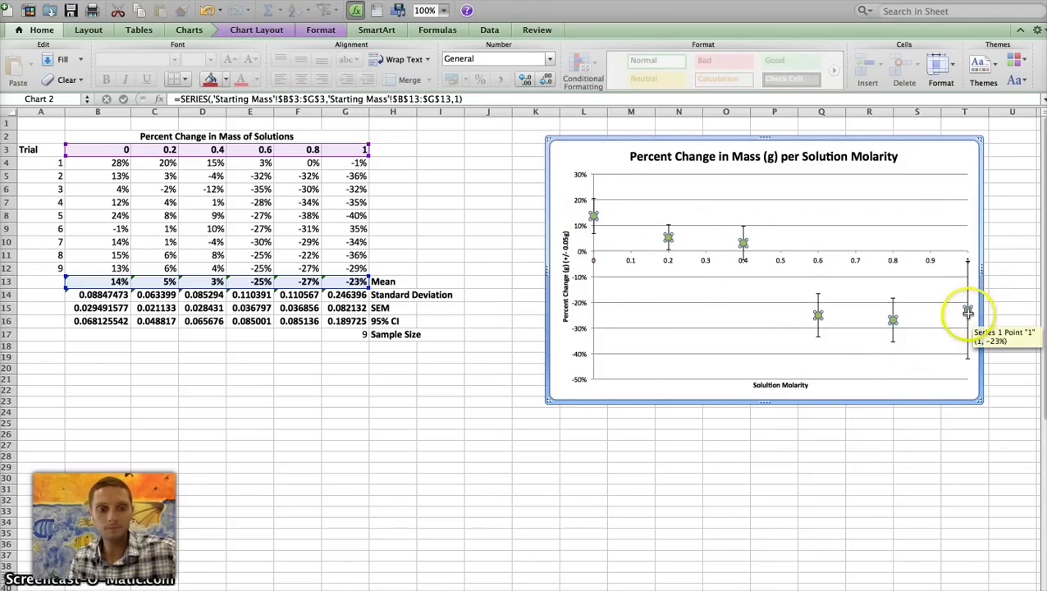
click(930, 216)
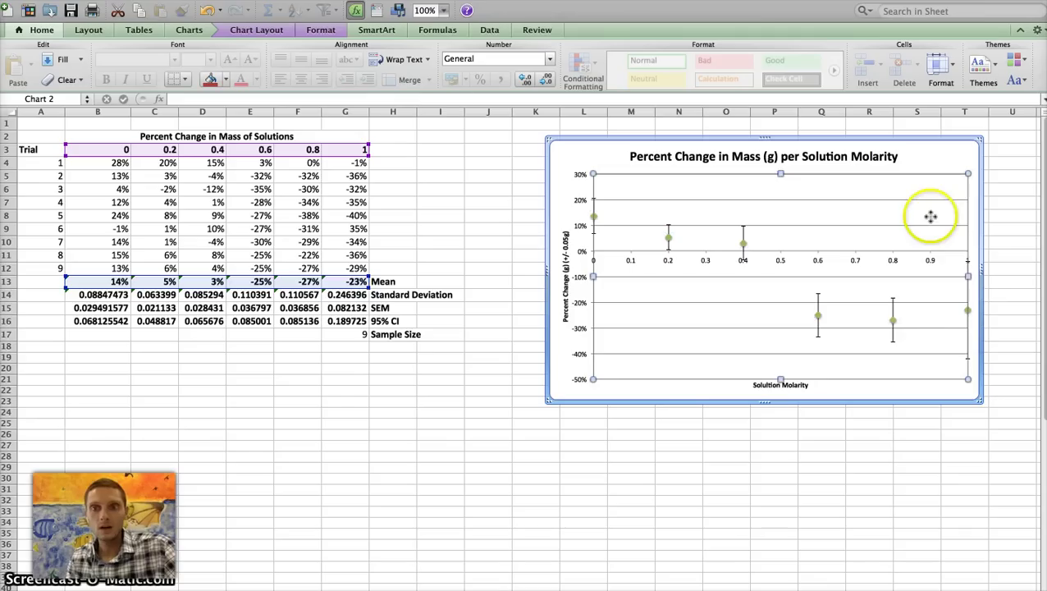
click(997, 321)
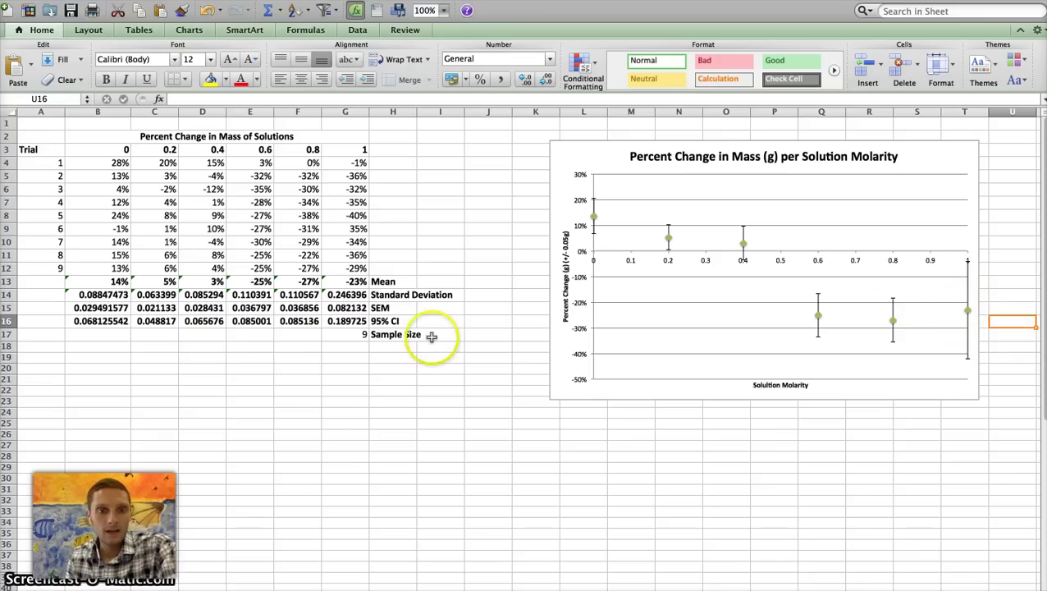
click(351, 321)
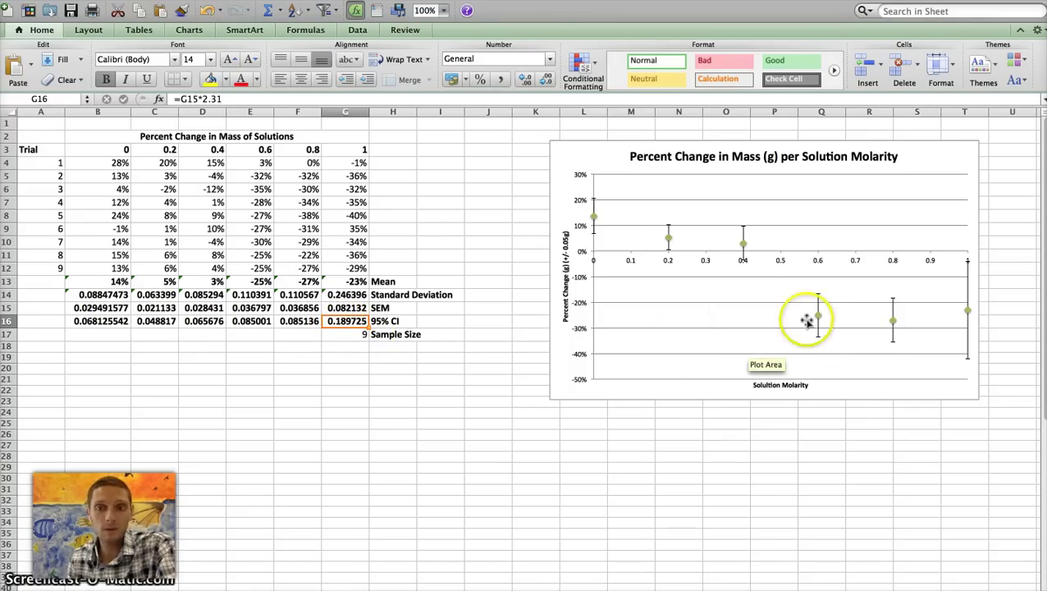
mouse_move(818, 317)
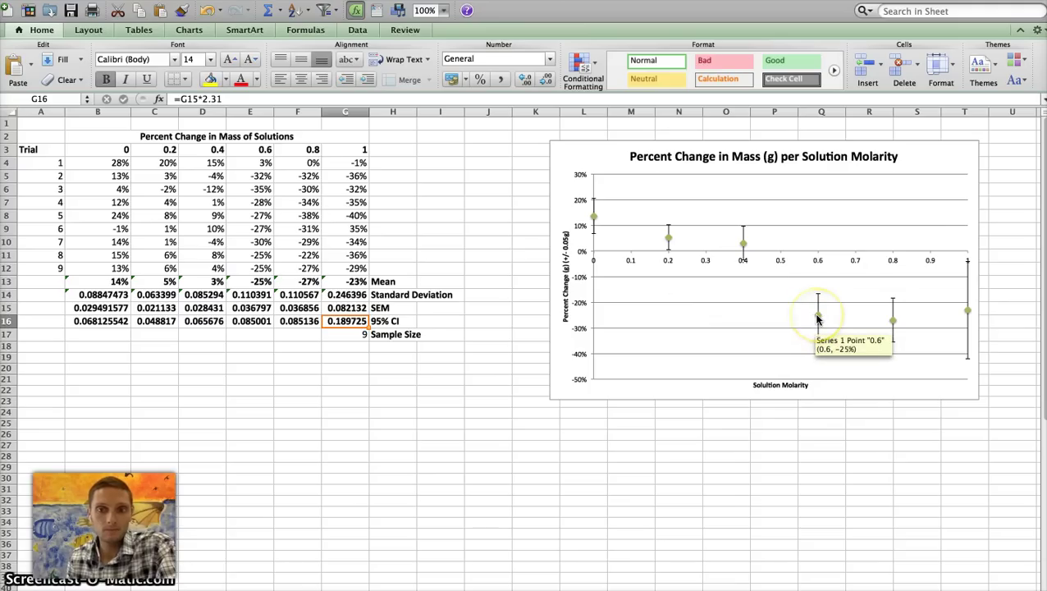
mouse_move(968, 313)
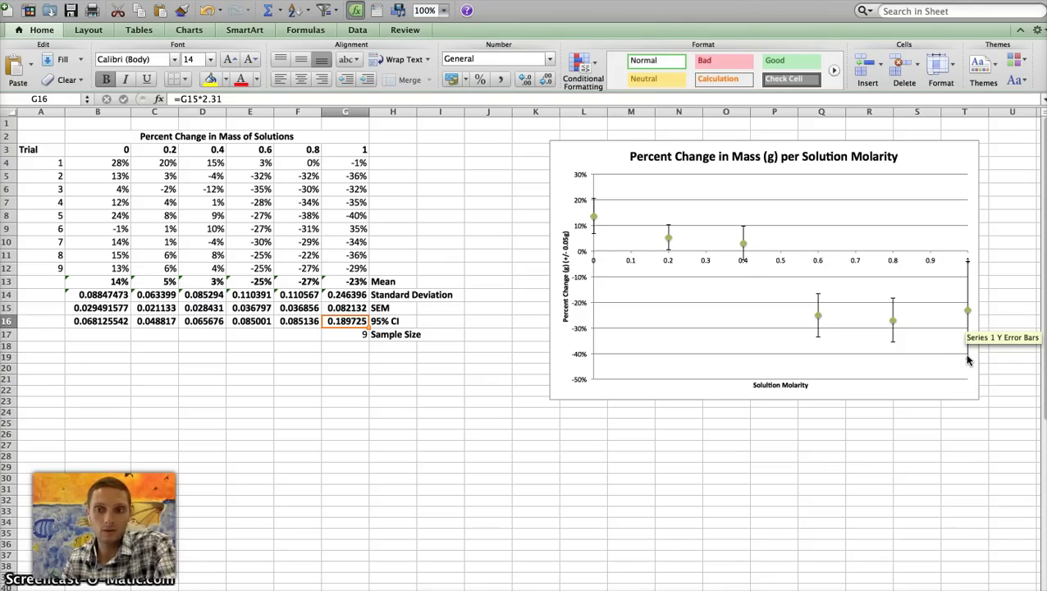
click(968, 311)
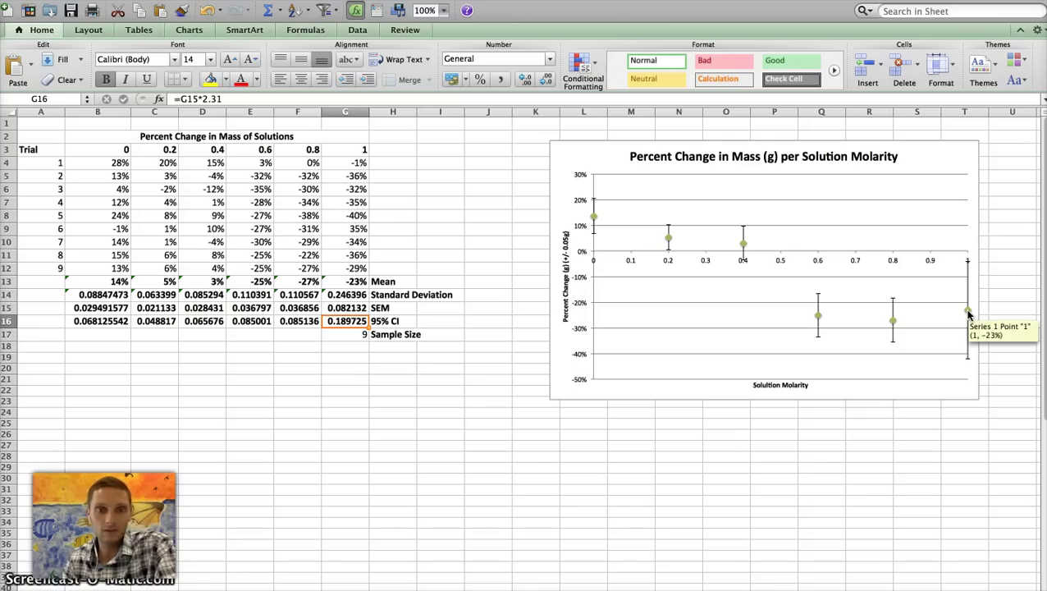
click(970, 275)
click(969, 339)
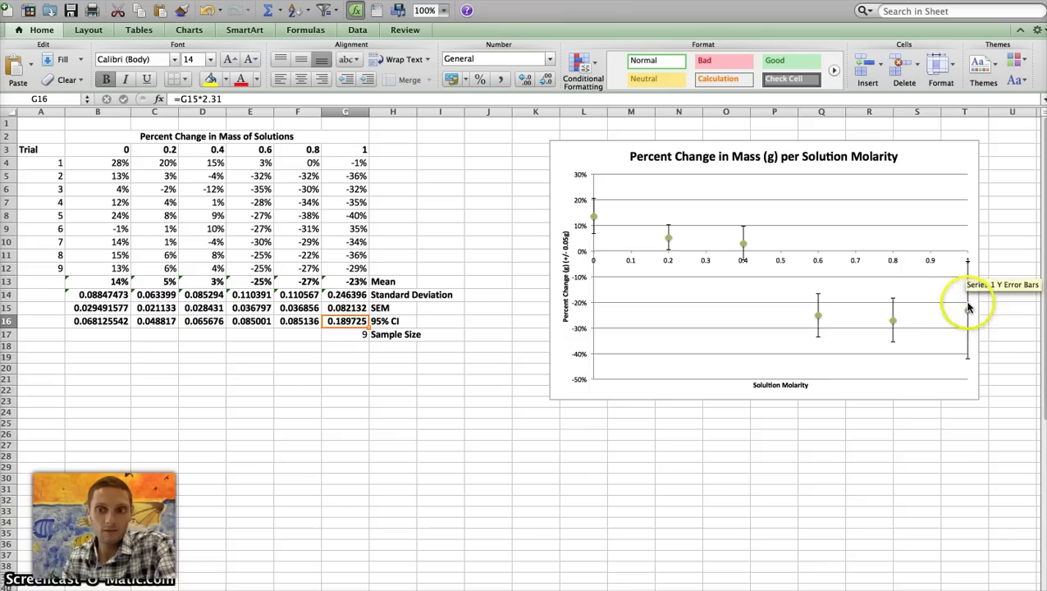
click(968, 351)
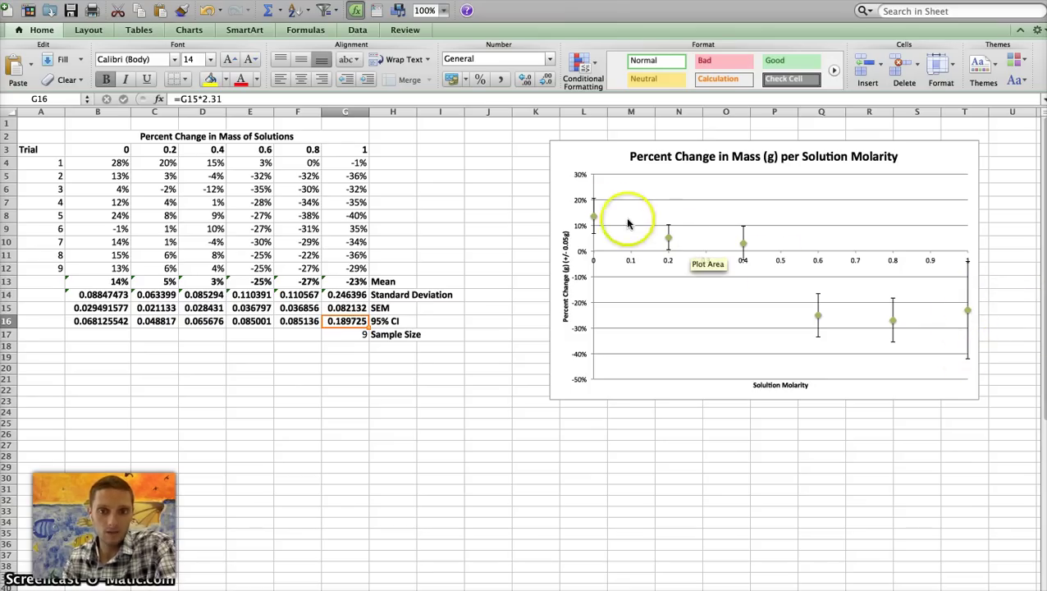